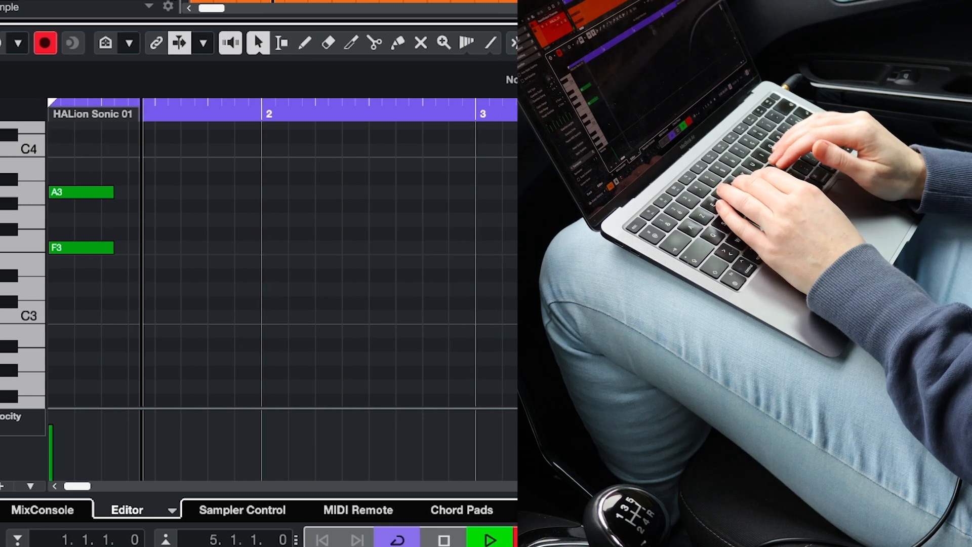
Step: Record the two-note chords G3/B3 and A3/C4 across bars 1 and 2, landing on F3/A3 at the start of bar 3
key("u")
key("y")
key("i")
key("y")
key("i")
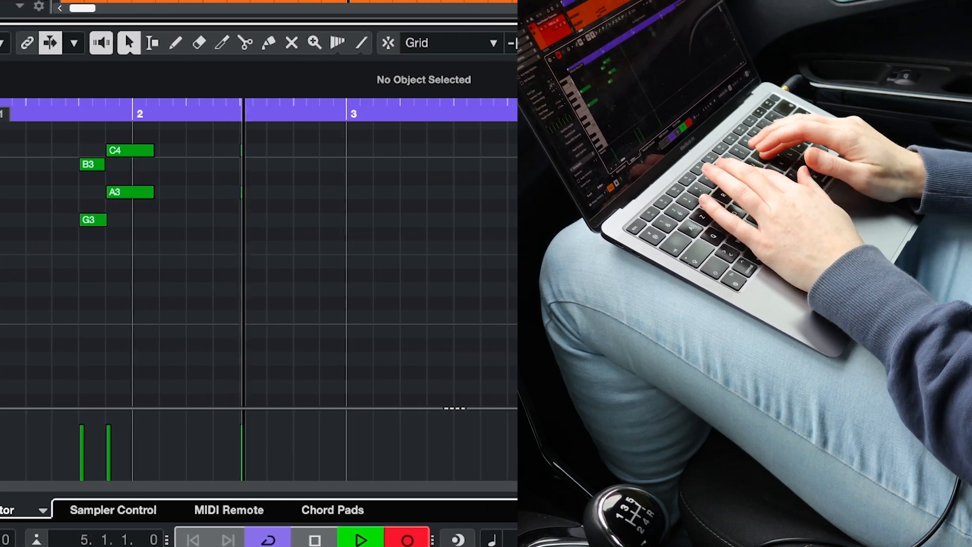
key("t")
key("u")
key("r")
key("y")
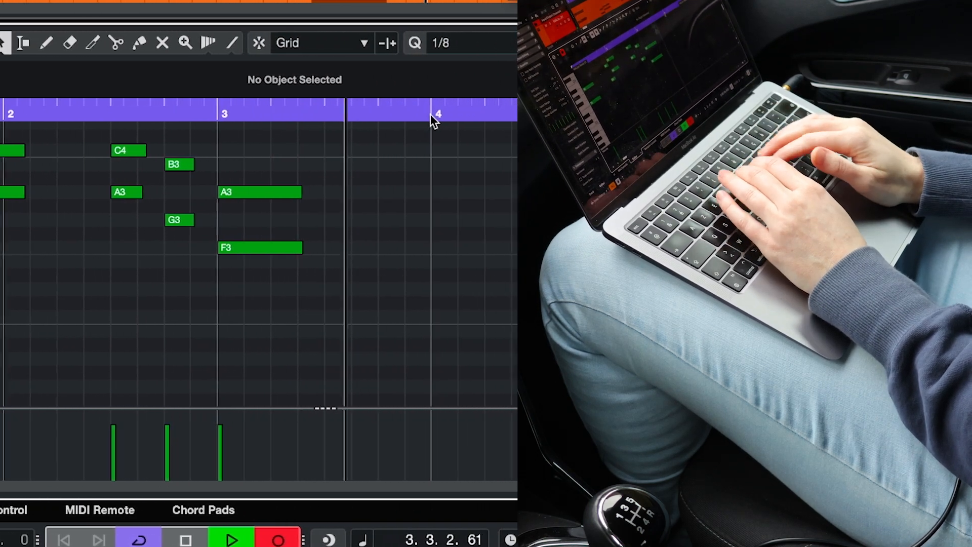
Step: Continue recording the chords G3/B3 and A3/C4 through bars 3 and 4 of the HALion Sonic 01 part
key("t")
key("u")
key("y")
key("i")
key("y")
key("i")
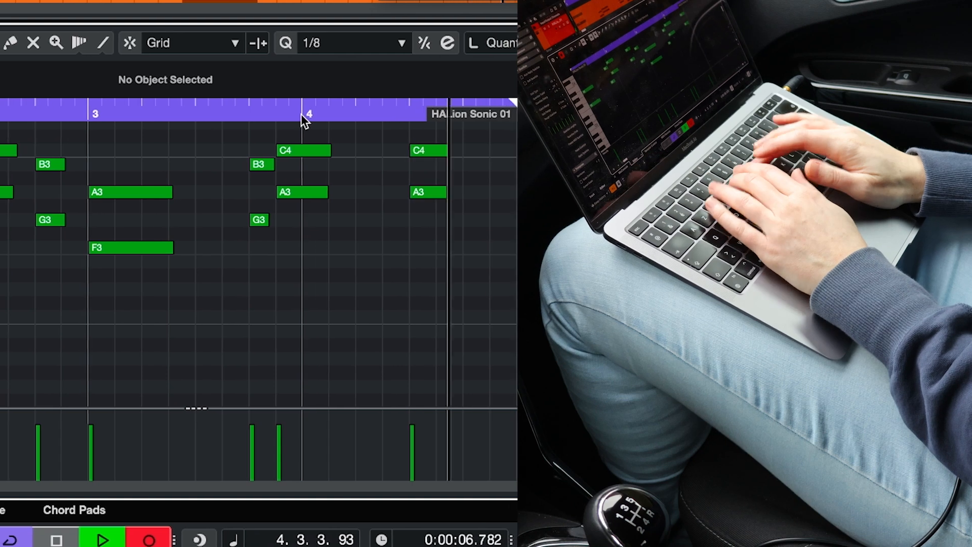
Step: Overdub a lower line of C3, D3 and E3 notes beneath the chords from bar 1 to bar 4
key("q")
key("w")
key("w")
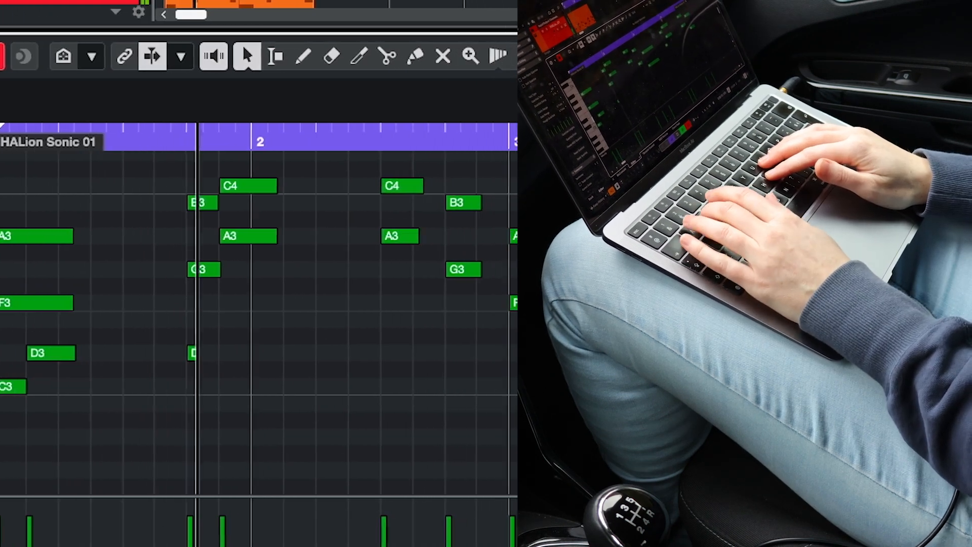
key("e")
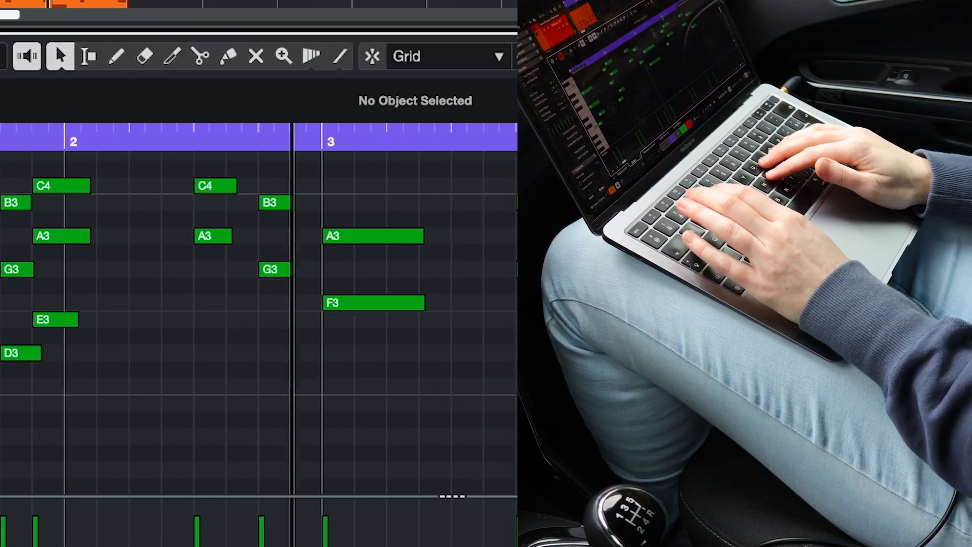
key("q")
key("w")
key("q")
key("e")
key("w")
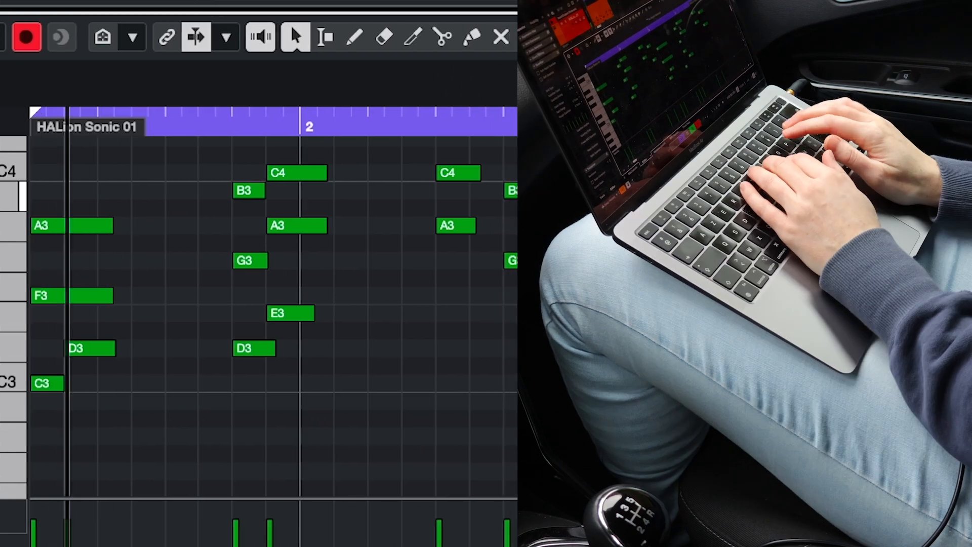
Step: Overdub extra B2, C3, D3 and E3 notes to fill the gaps in the lower line across the four bars
key("m")
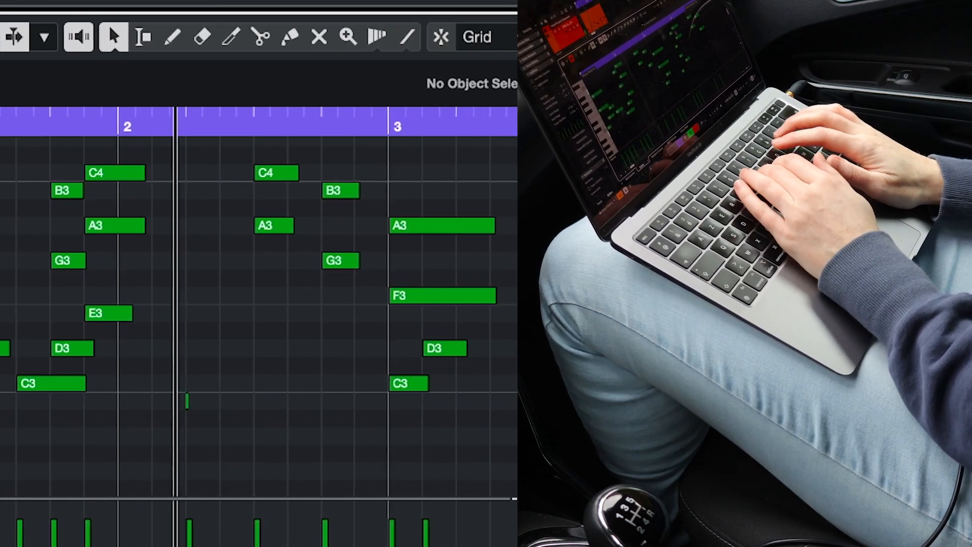
key("q")
key("m")
key("p")
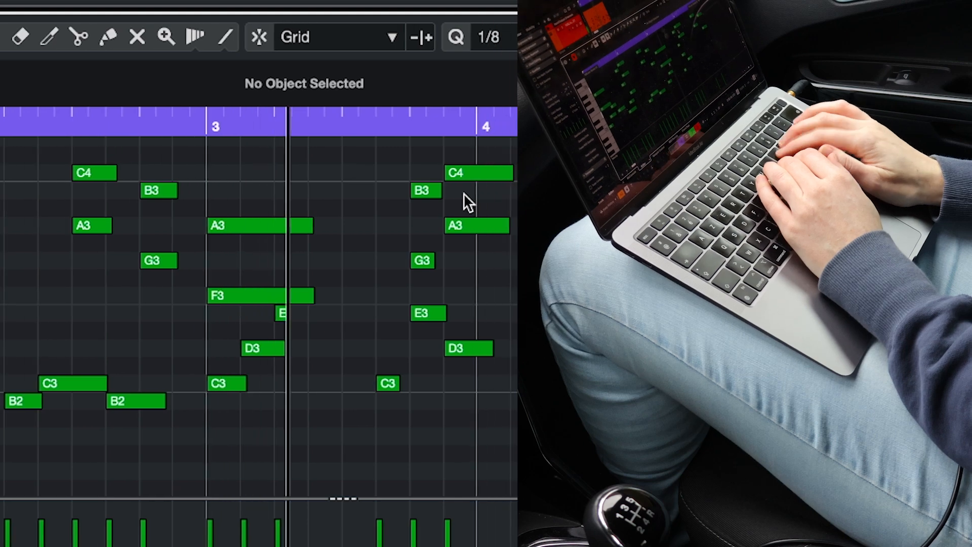
key("o")
key("i")
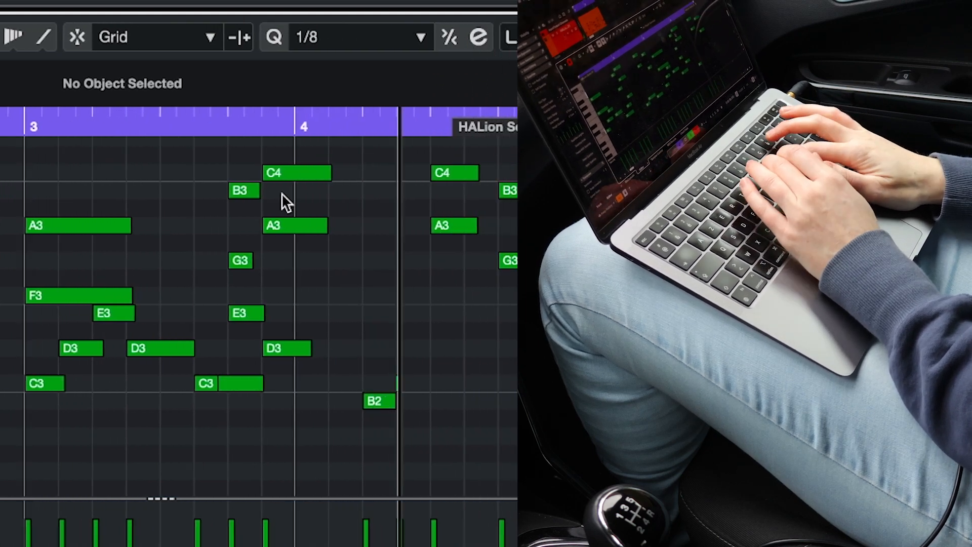
key("m")
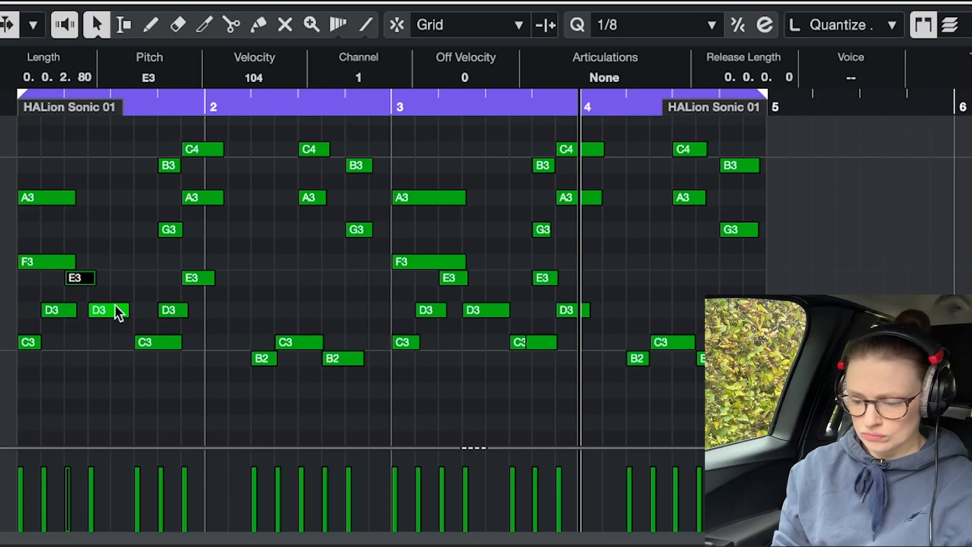
Step: Select the newly overdubbed E3, D3, C3 and B2 notes across the part, transpose them up one octave and start playback
left_click(114, 311, "shift")
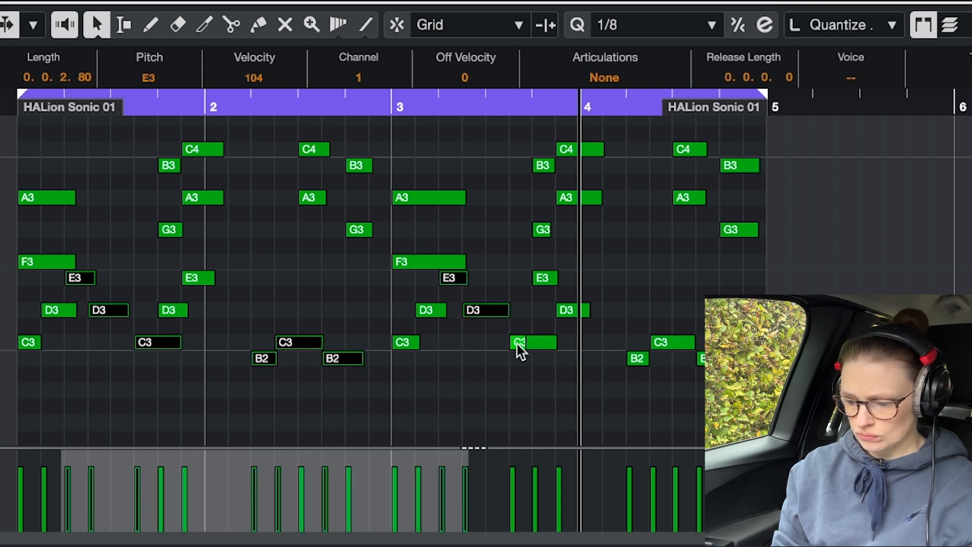
left_click(637, 359, "shift")
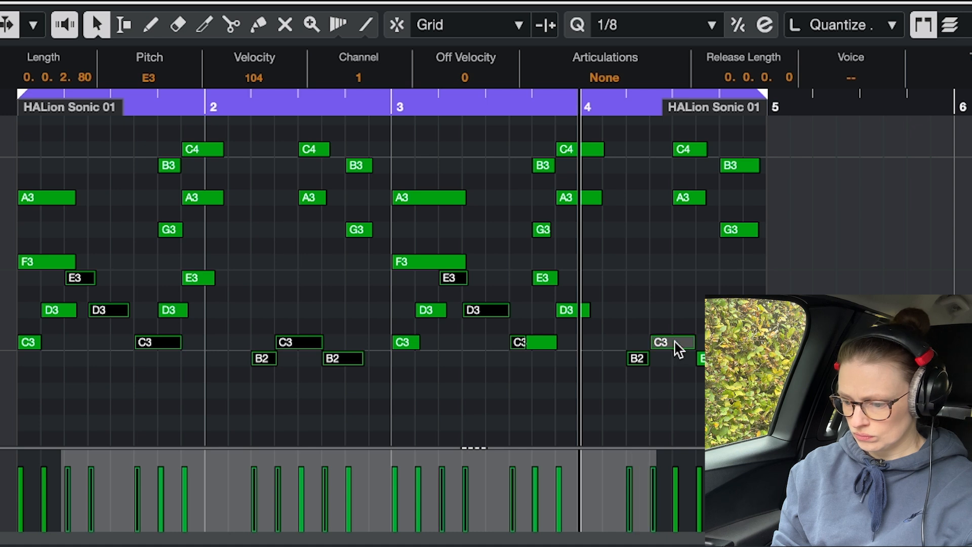
key("shift+Up")
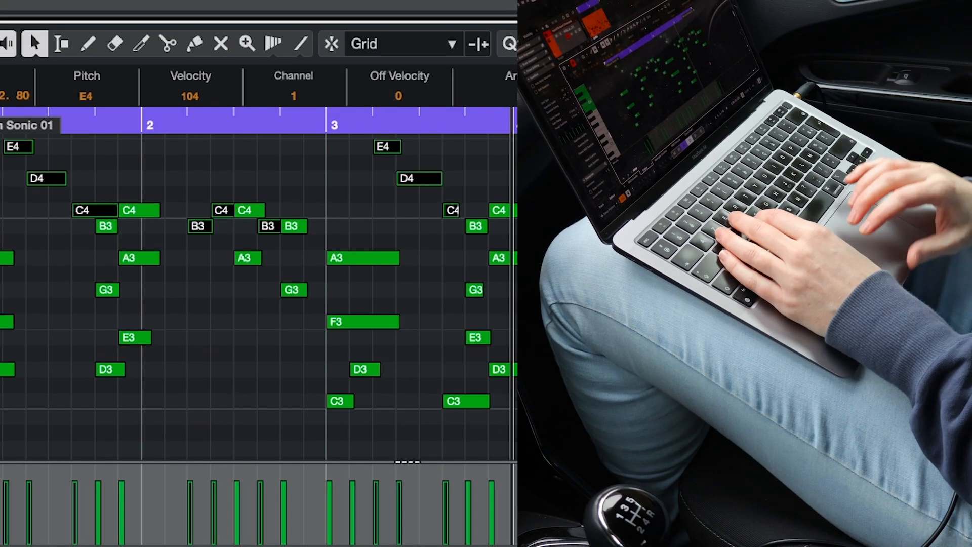
key("space")
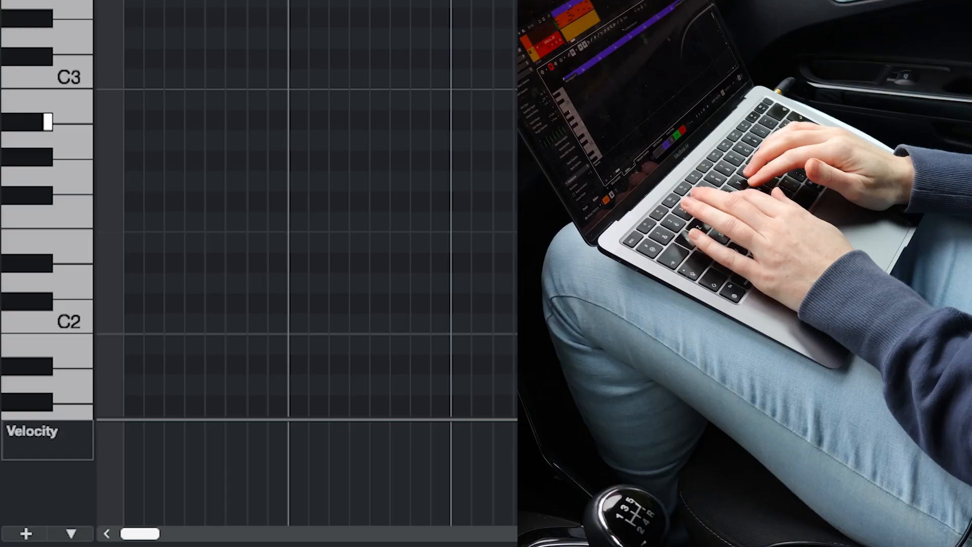
Step: Record a sparse low melody of F2, G2 and A2 notes over bars 1 to 4 on the next track
key("t")
key("y")
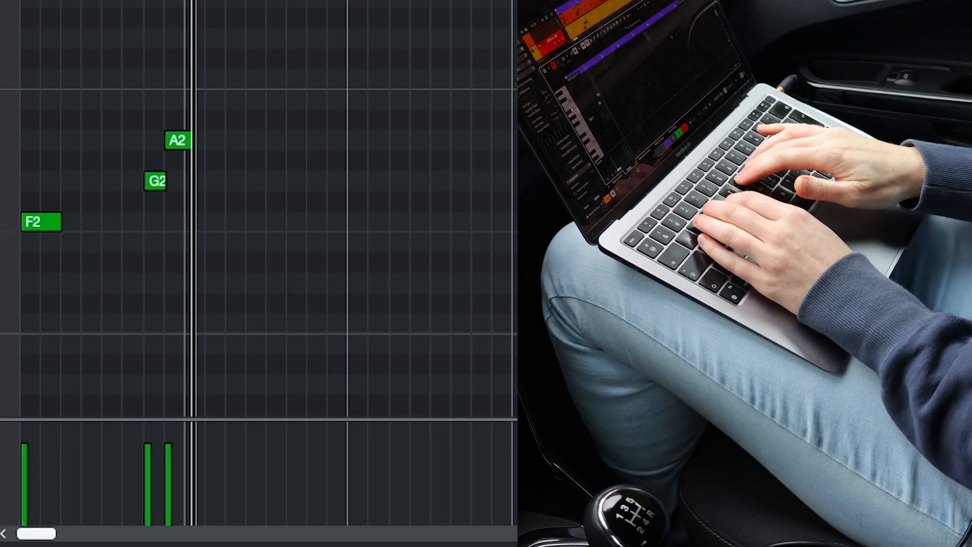
key("t")
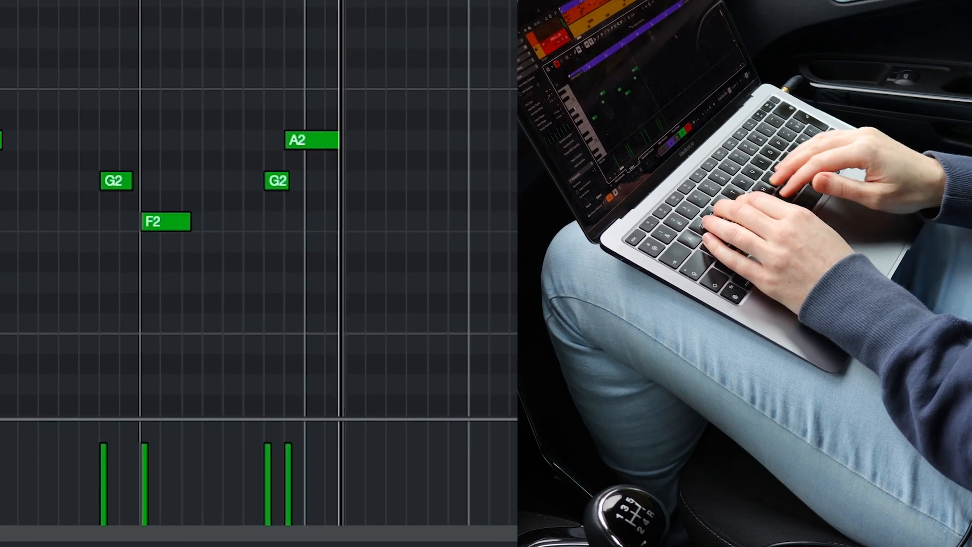
key("k")
key("f")
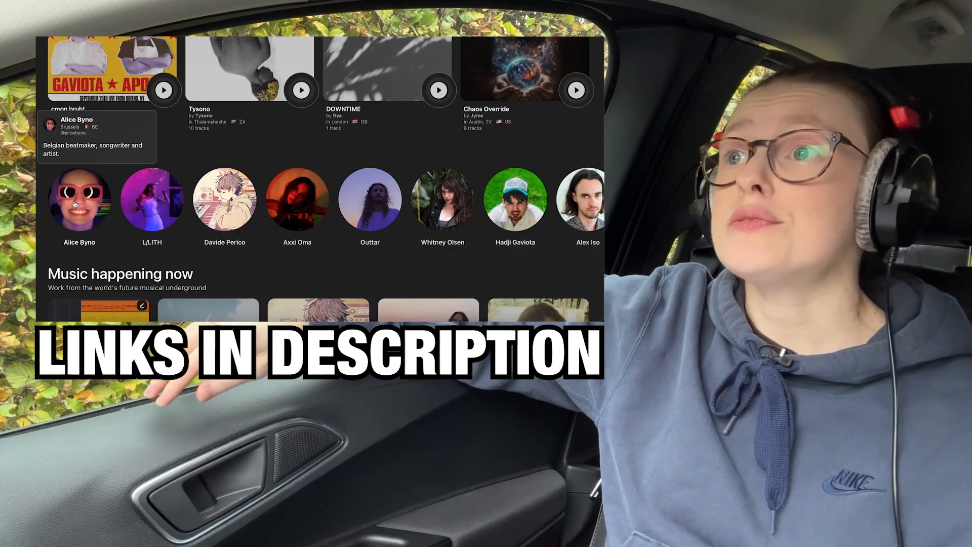
Step: Switch to the music community website and open the Belgian beatmaker's artist profile to view its published tracks
left_click(75, 204)
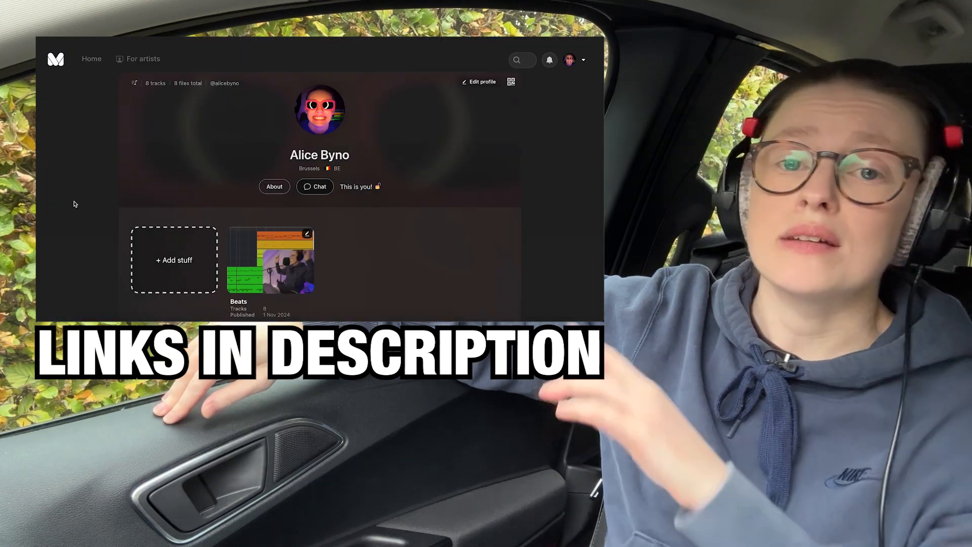
scroll(75, 203, "down", 1)
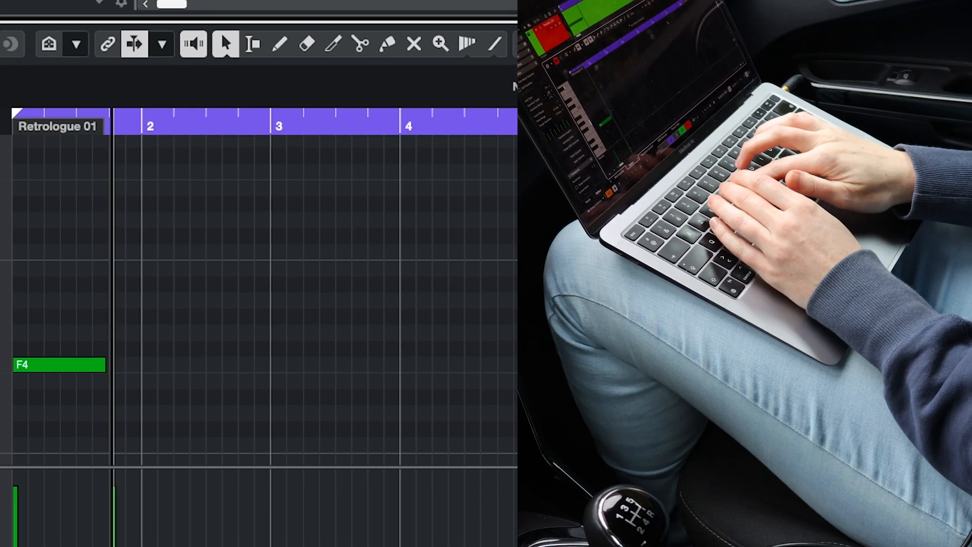
Step: Record a long A4 into bar 2 of the pad melody, followed by F4, G4 and A4 from bar 3
key("y")
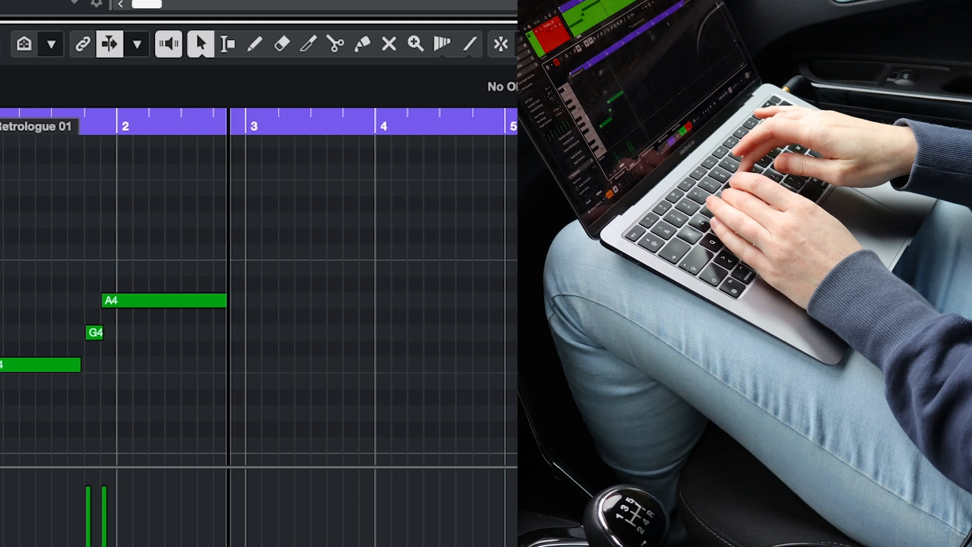
key("r")
key("t")
key("y")
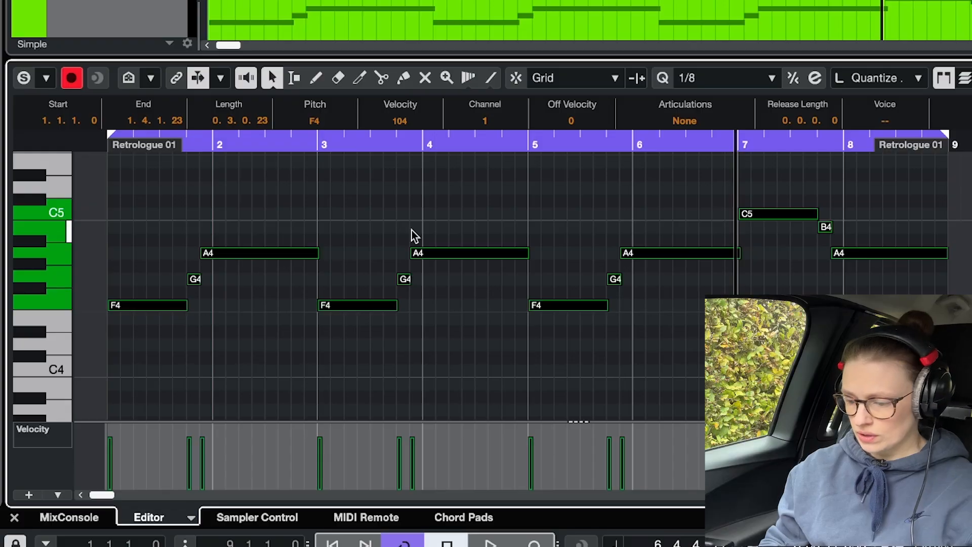
Step: Transpose all notes of the eight-bar pad melody down one octave and play the part back
key("shift+Down")
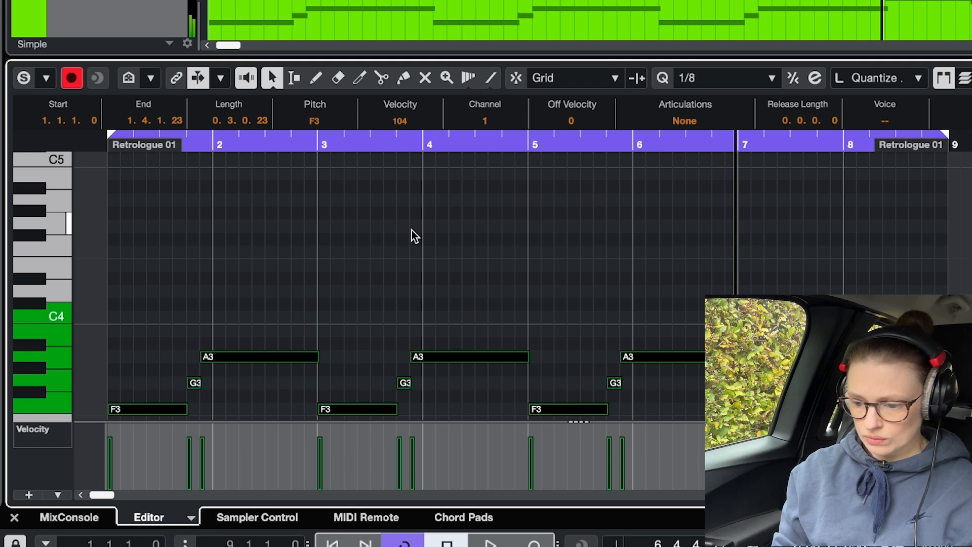
scroll(412, 230, "down", 5)
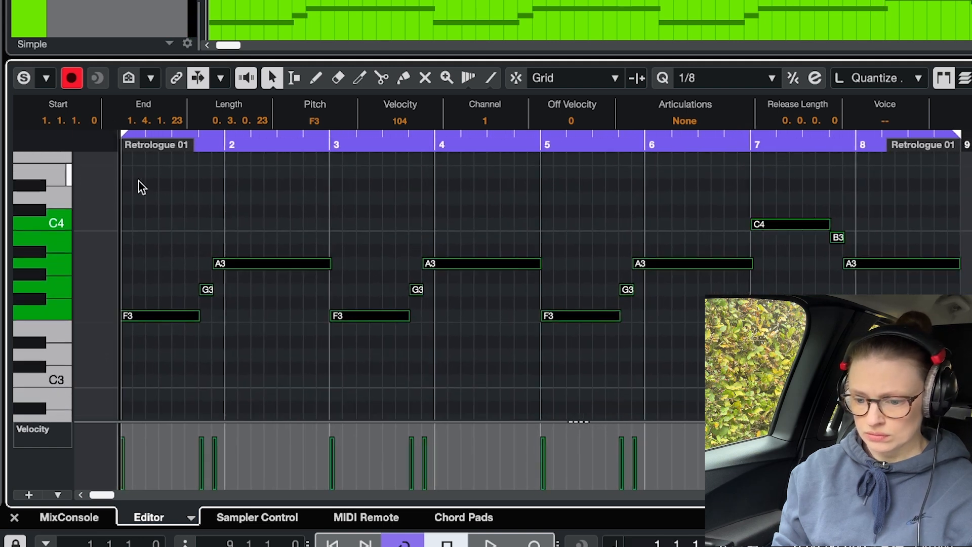
key("space")
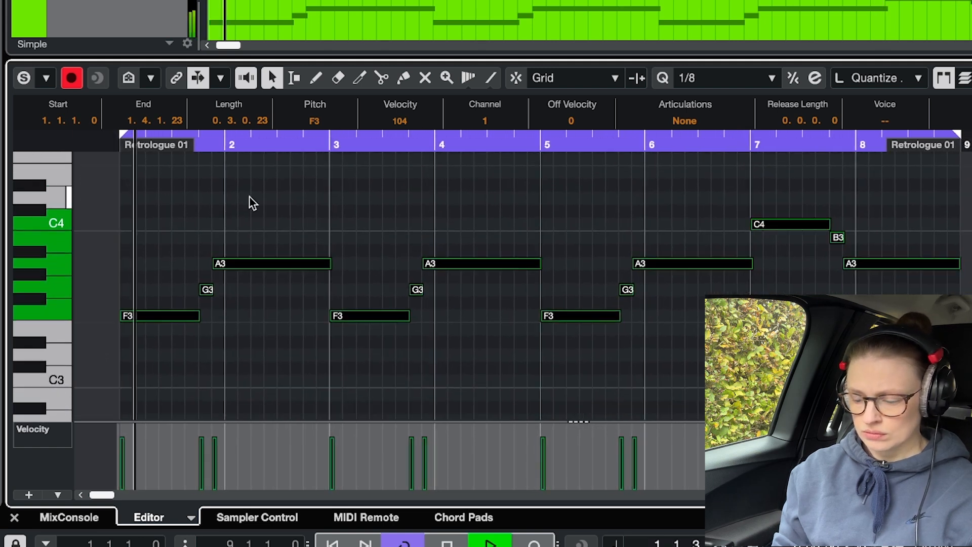
left_click(353, 199)
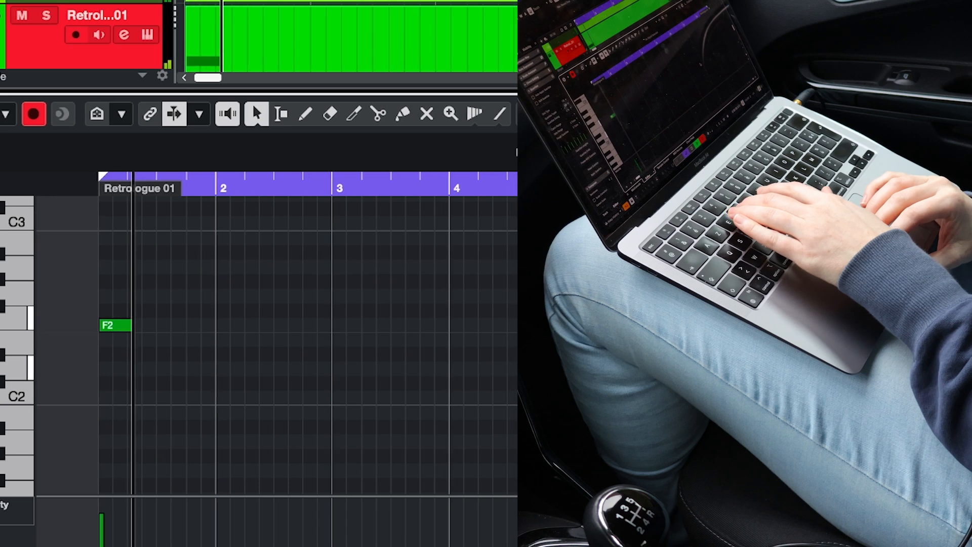
Step: Record the one-bar bass notes A2, F2 and A2 in bars 2, 3 and 4 of the Retrologue 01 part
key("y")
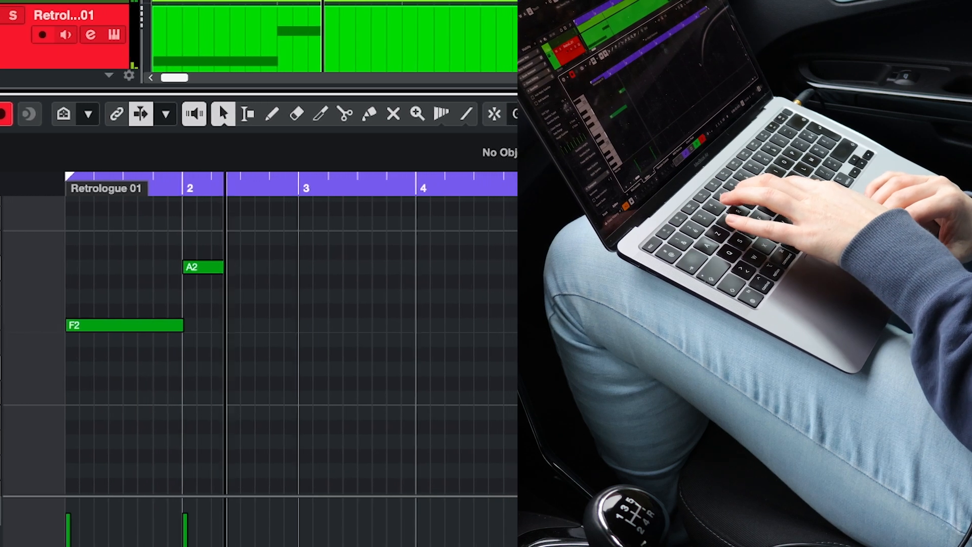
key("r")
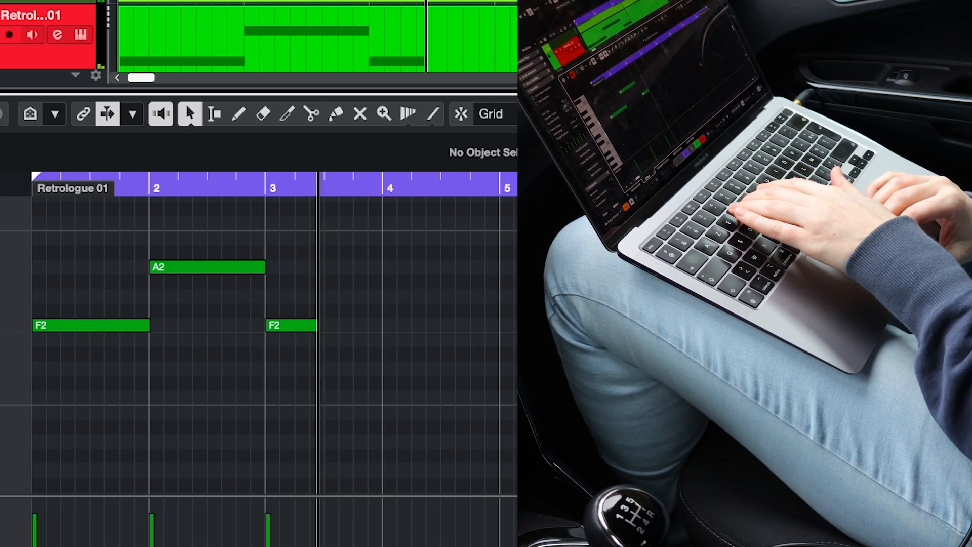
key("y")
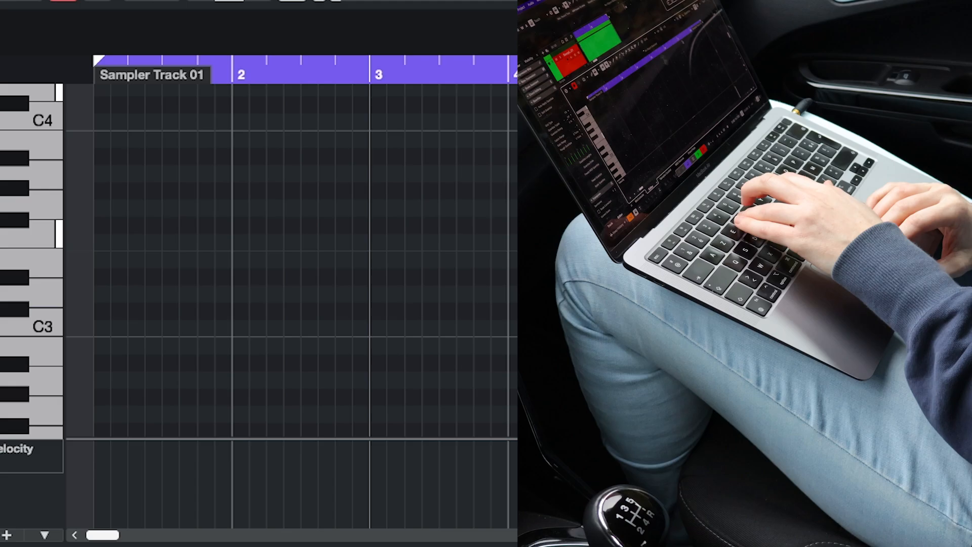
Step: Record a rhythmic phrase on Sampler Track 01 with F3 in bar 1, three A3 notes around bar 2, and F3 and A3 from bar 3
key("r")
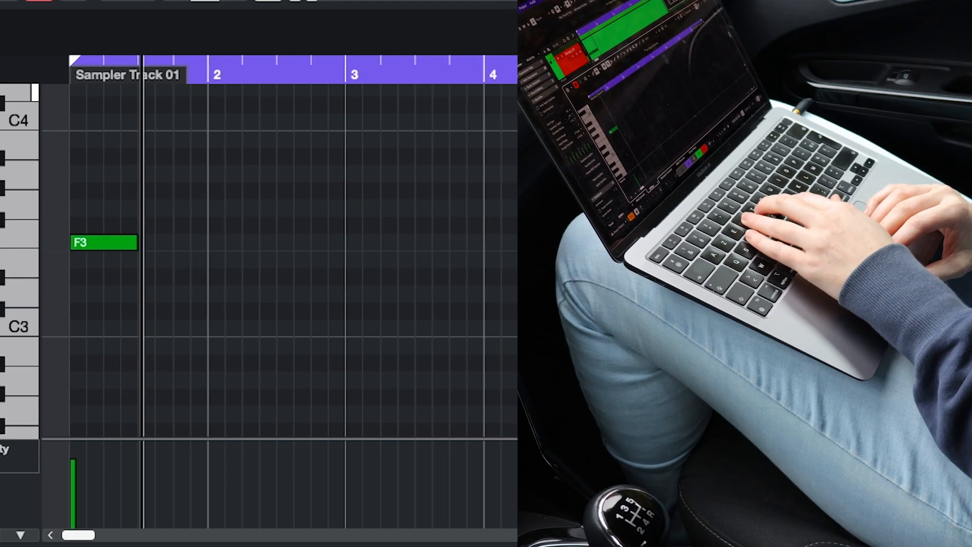
key("y")
key("y")
key("y")
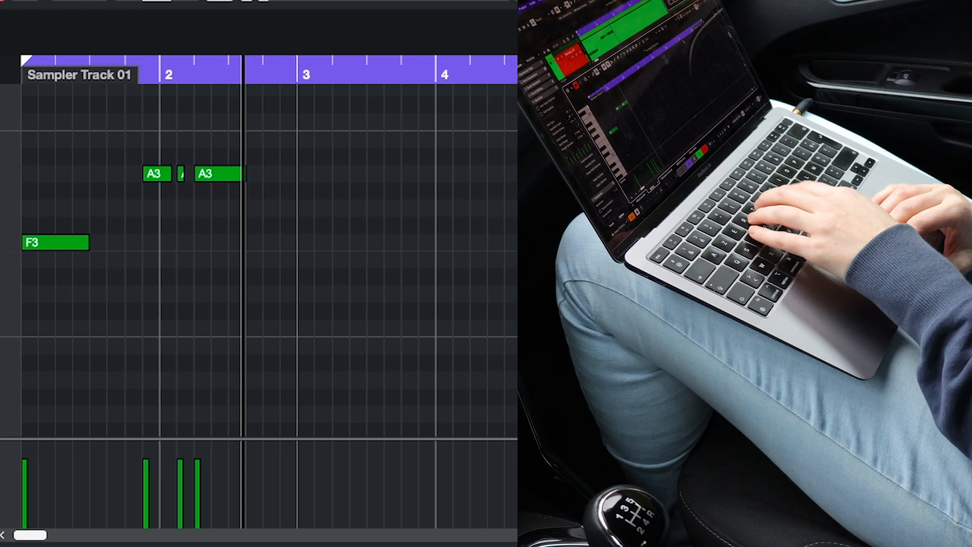
key("r")
key("y")
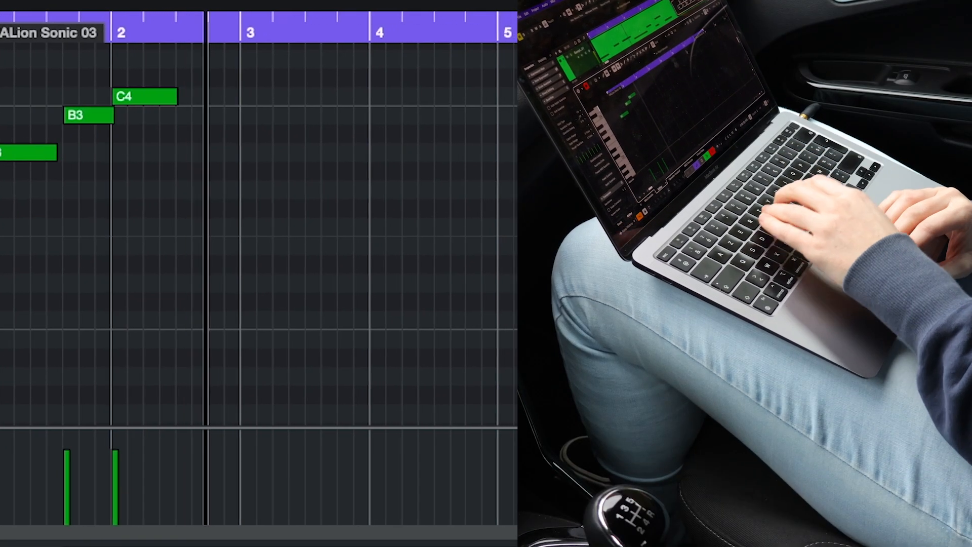
Step: Finish recording the HALion Sonic 03 melody with G3 in bar 3 and A3 in bar 4
key("t")
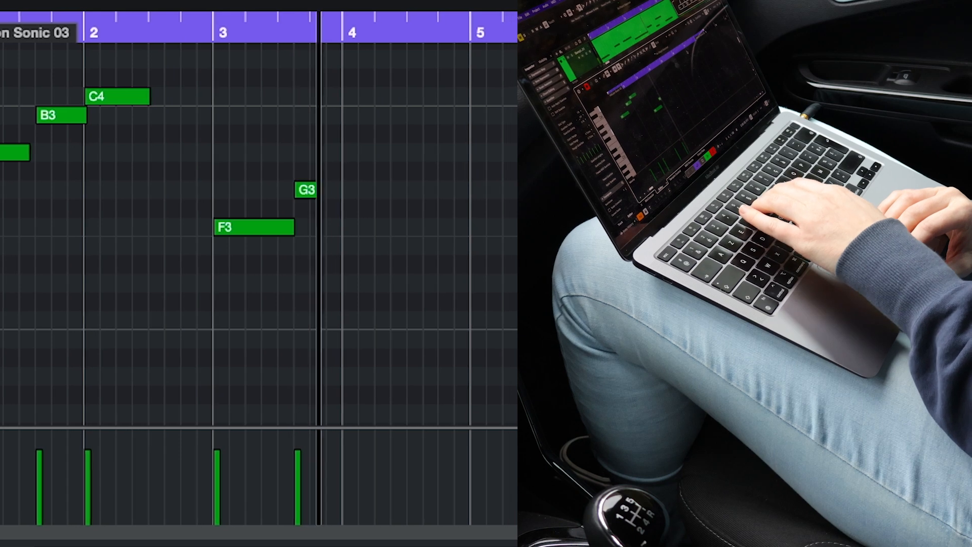
key("y")
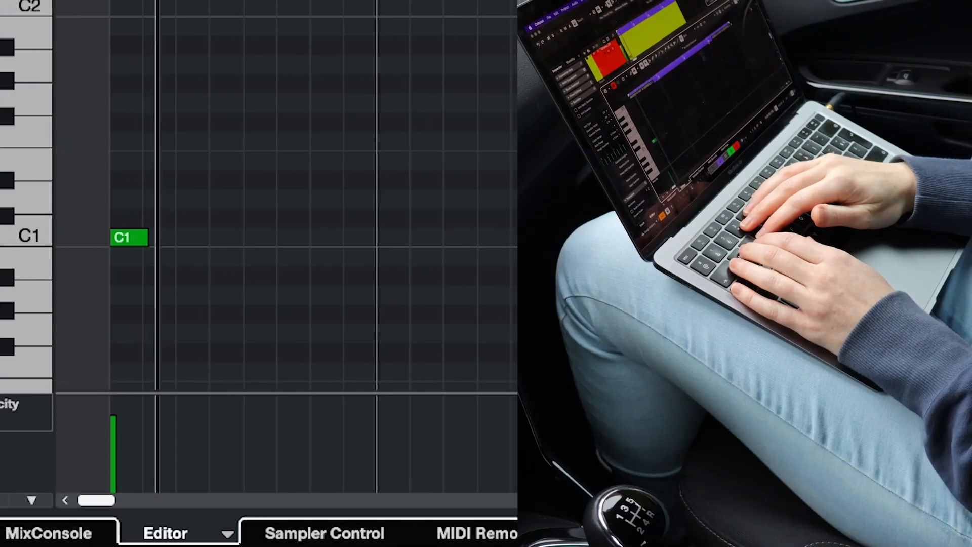
Step: Record a drum pattern of C1 kicks with D1 and D#1 hits on the Groove Agent track
key("q")
key("q")
key("w")
key("q")
key("3")
key("q")
key("q")
key("q")
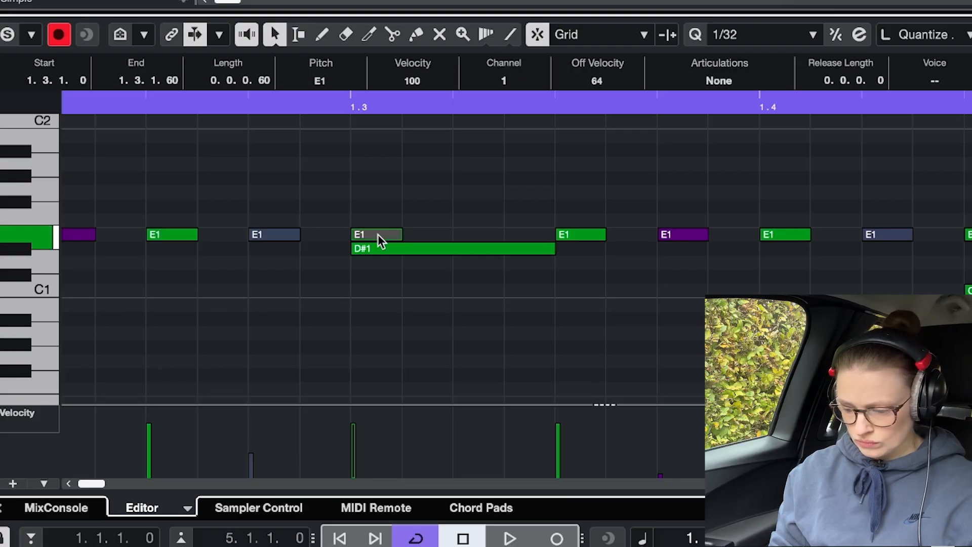
Step: Duplicate the E1 note at beat 1.3 three times to form a 1/32-note roll and select the roll's notes
key("ctrl+d")
key("ctrl+d")
key("ctrl+d")
left_click_drag(376, 212, 528, 236)
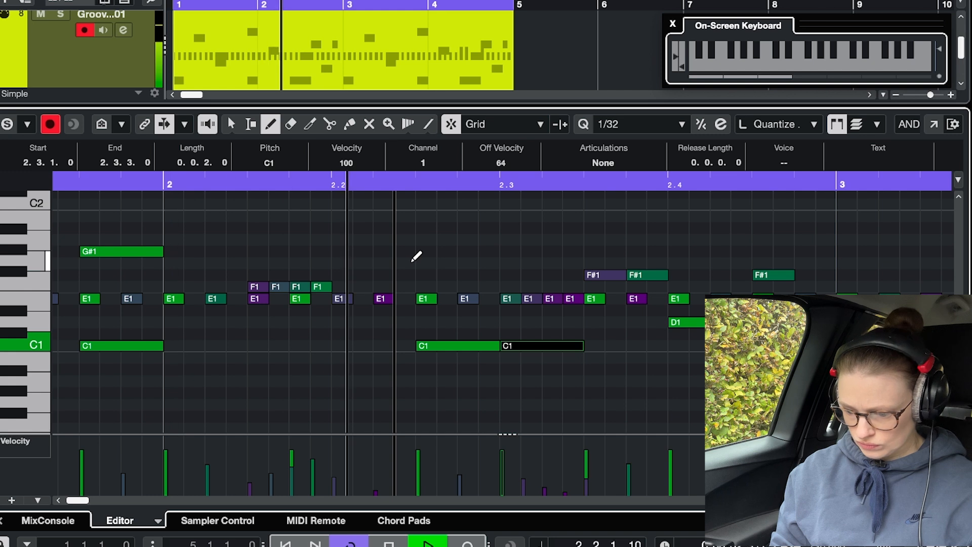
Step: Stop playback, draw two F1 notes just before beat 2.3 of the drum part and resume playback
key("space")
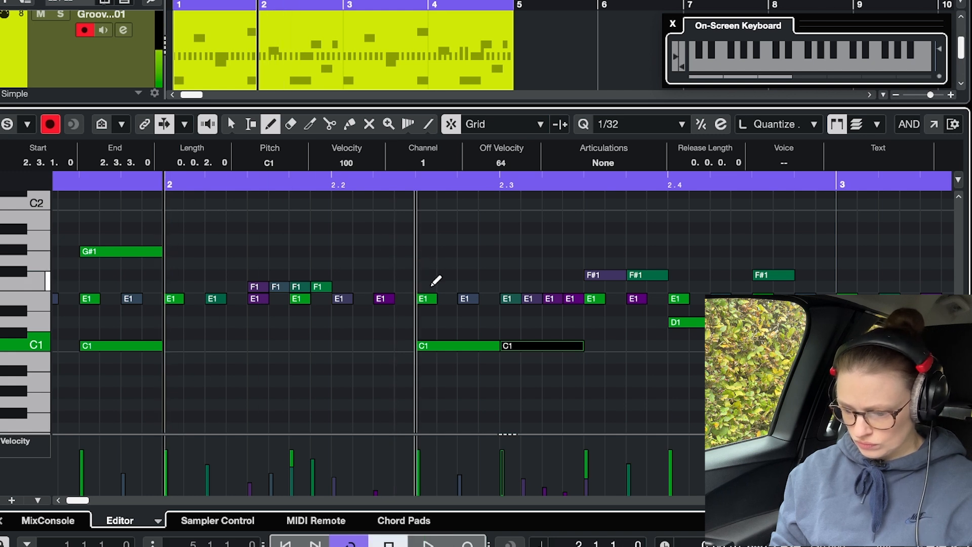
left_click(432, 287)
left_click(462, 286)
key("space")
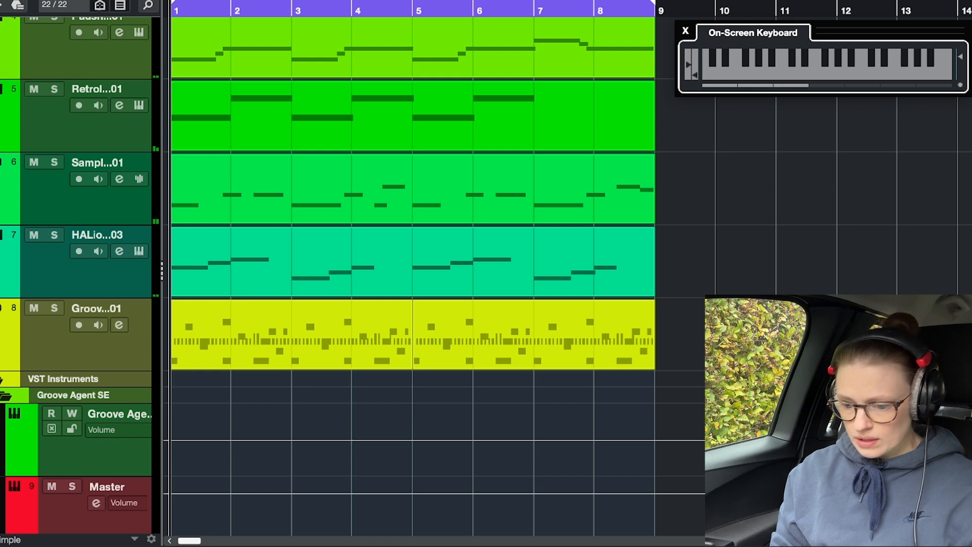
scroll(413, 276, "up", 4)
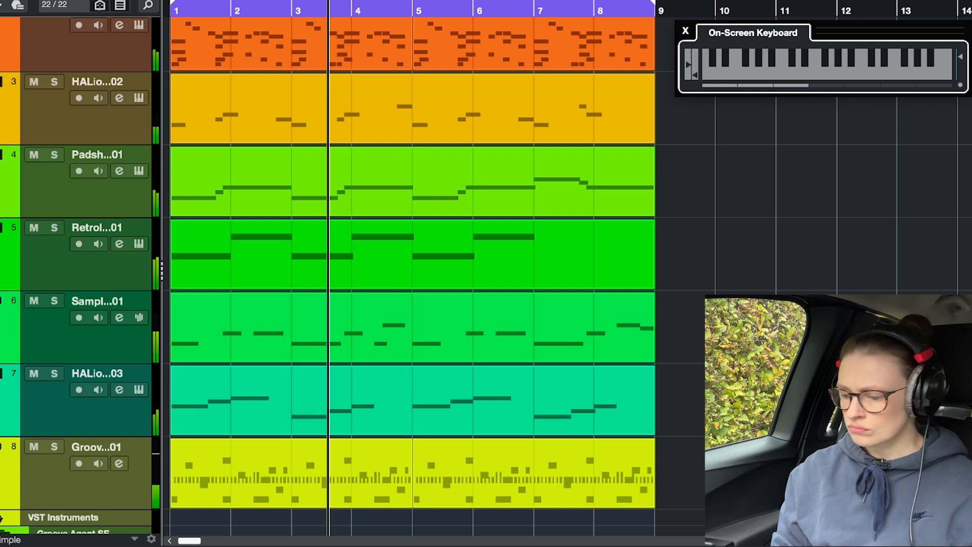
scroll(405, 276, "up", 2)
scroll(405, 276, "up", 2)
scroll(405, 276, "down", 4)
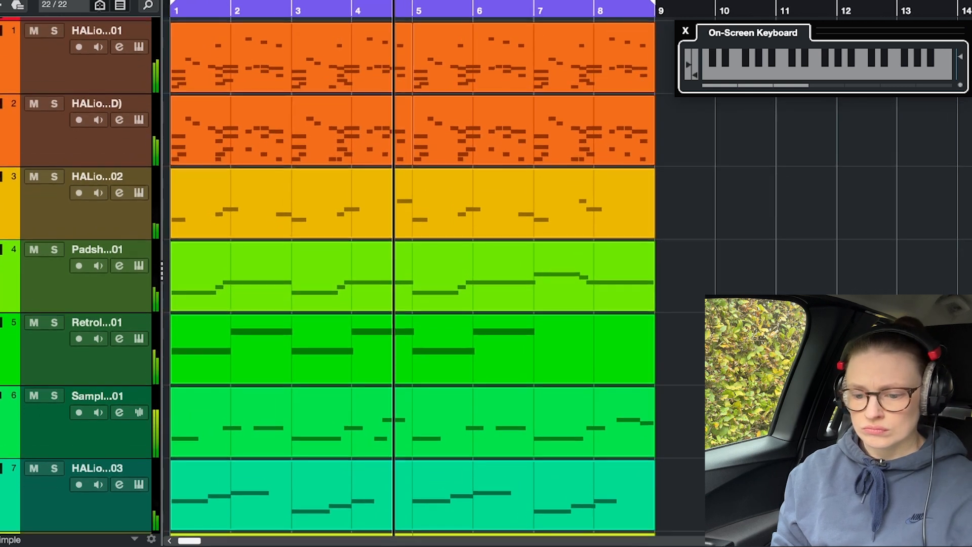